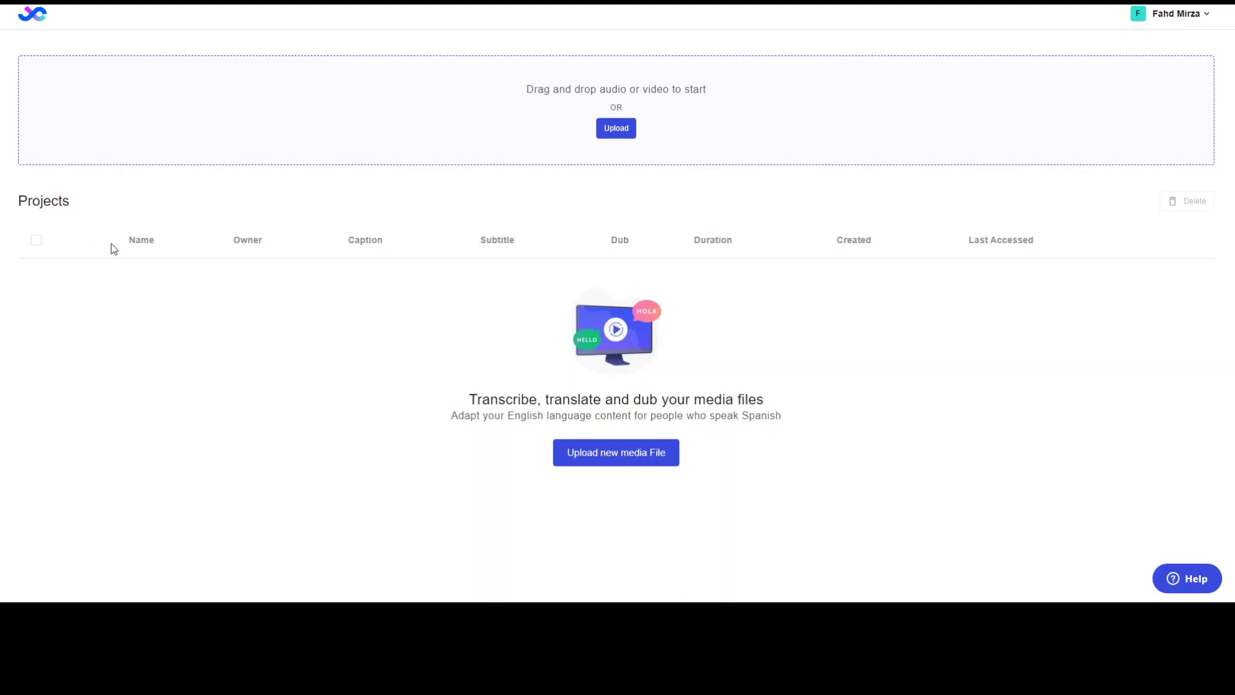
Step: Upload Mysample.mp4 with English chosen as its source language
left_click(614, 132)
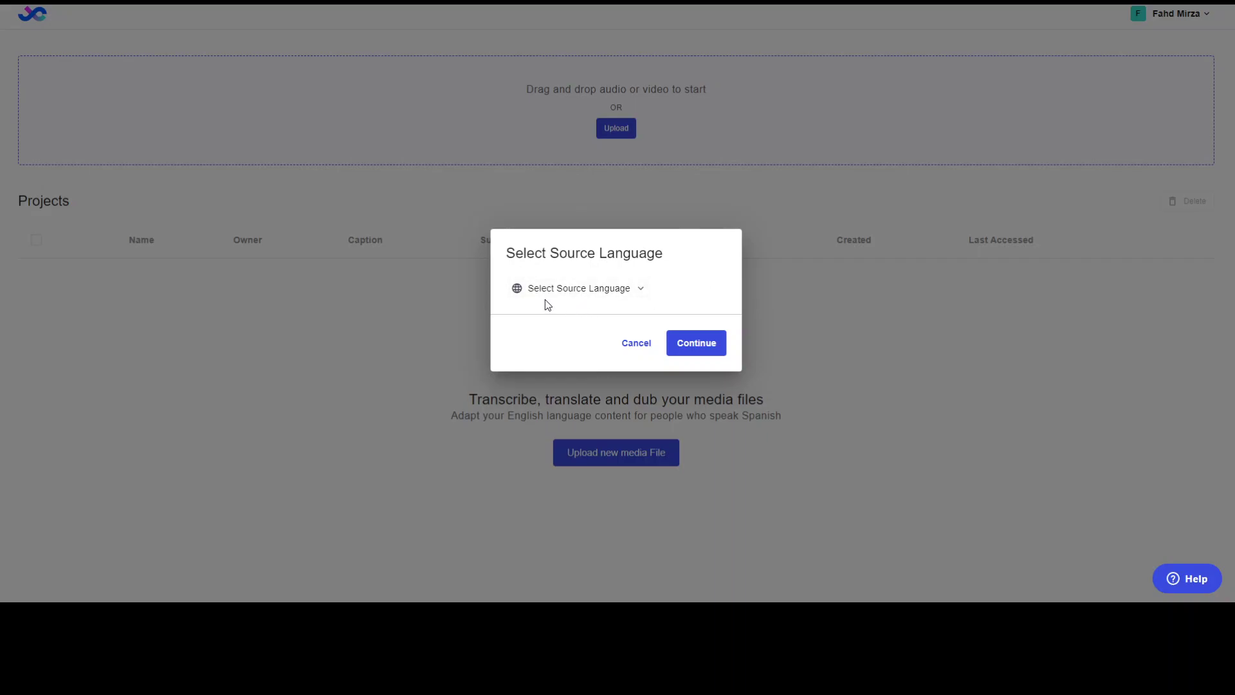
left_click(641, 299)
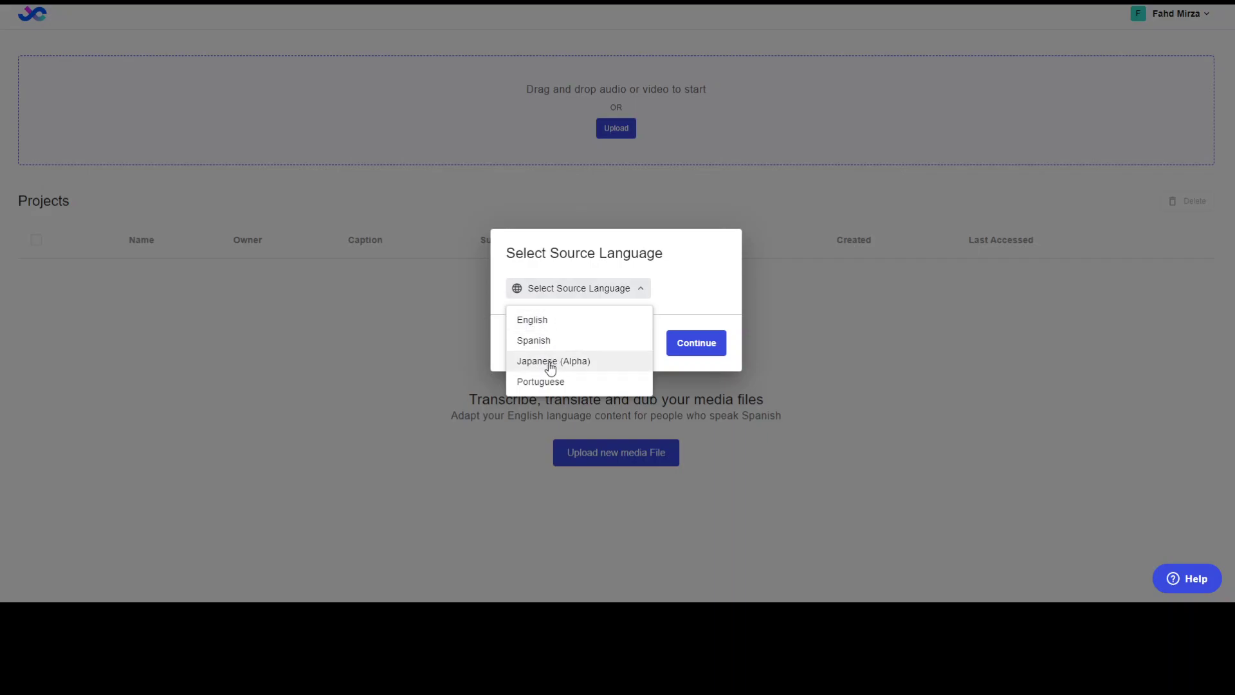
left_click(561, 322)
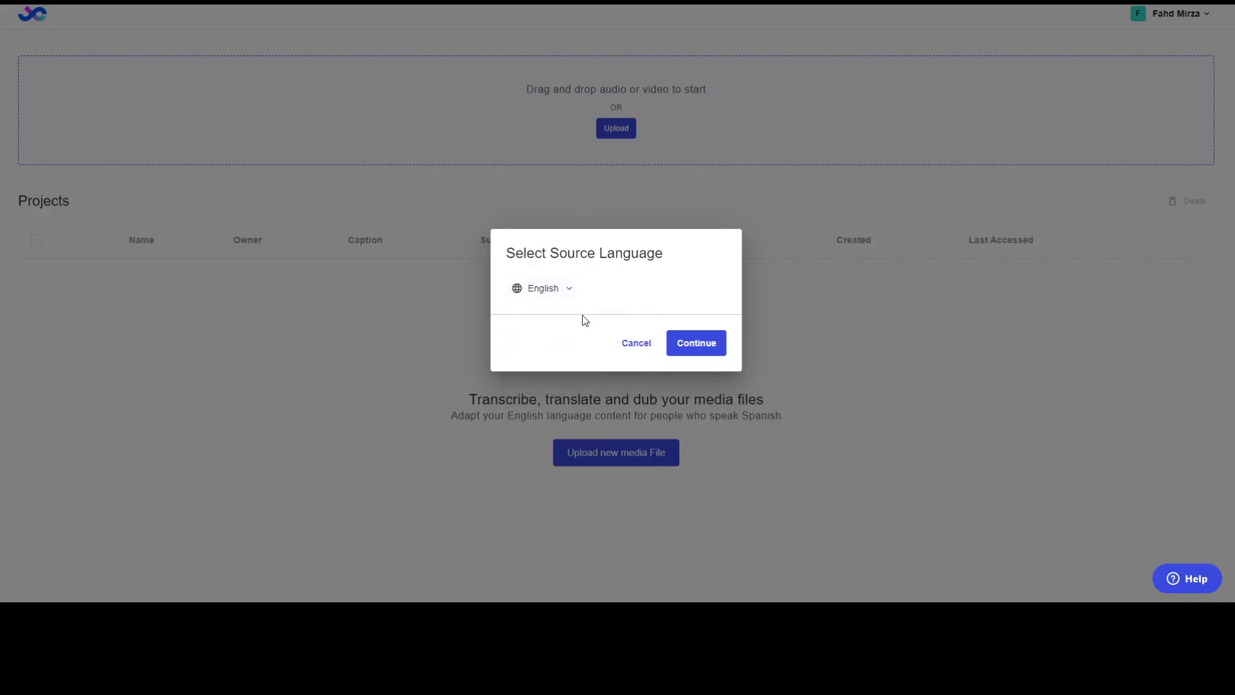
left_click(694, 345)
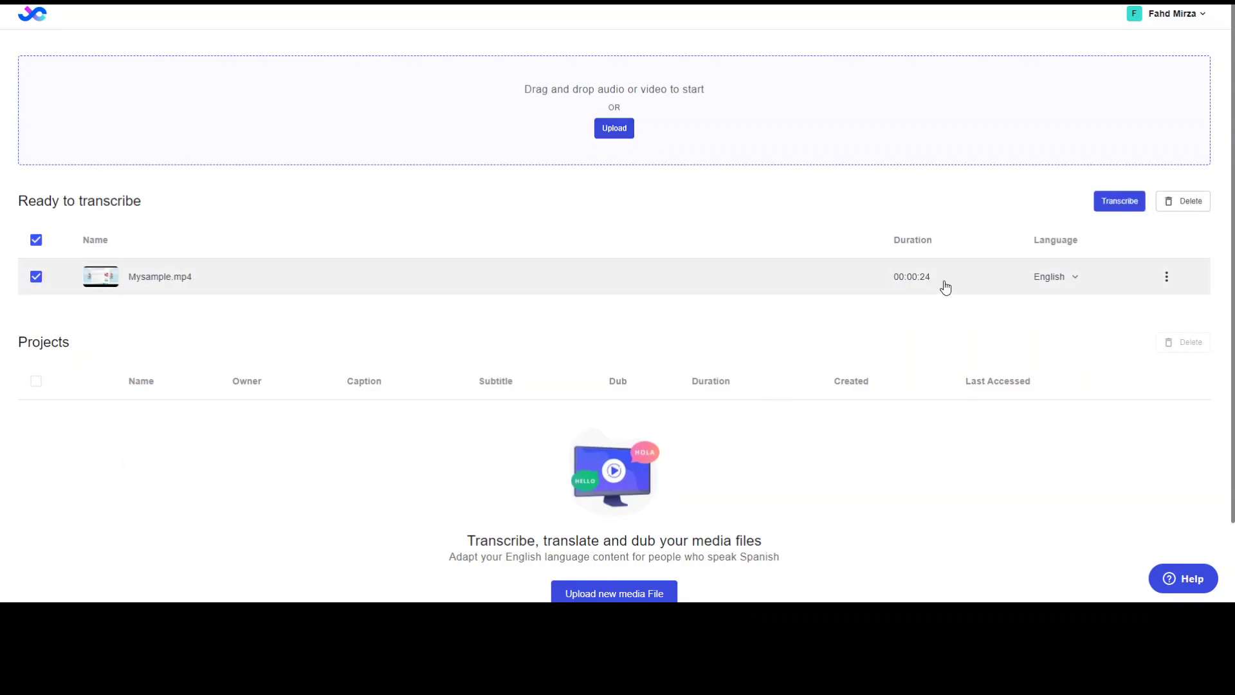
Step: Send Mysample.mp4 for transcription, then briefly open its options menu and toggle its row checkbox
left_click(1121, 202)
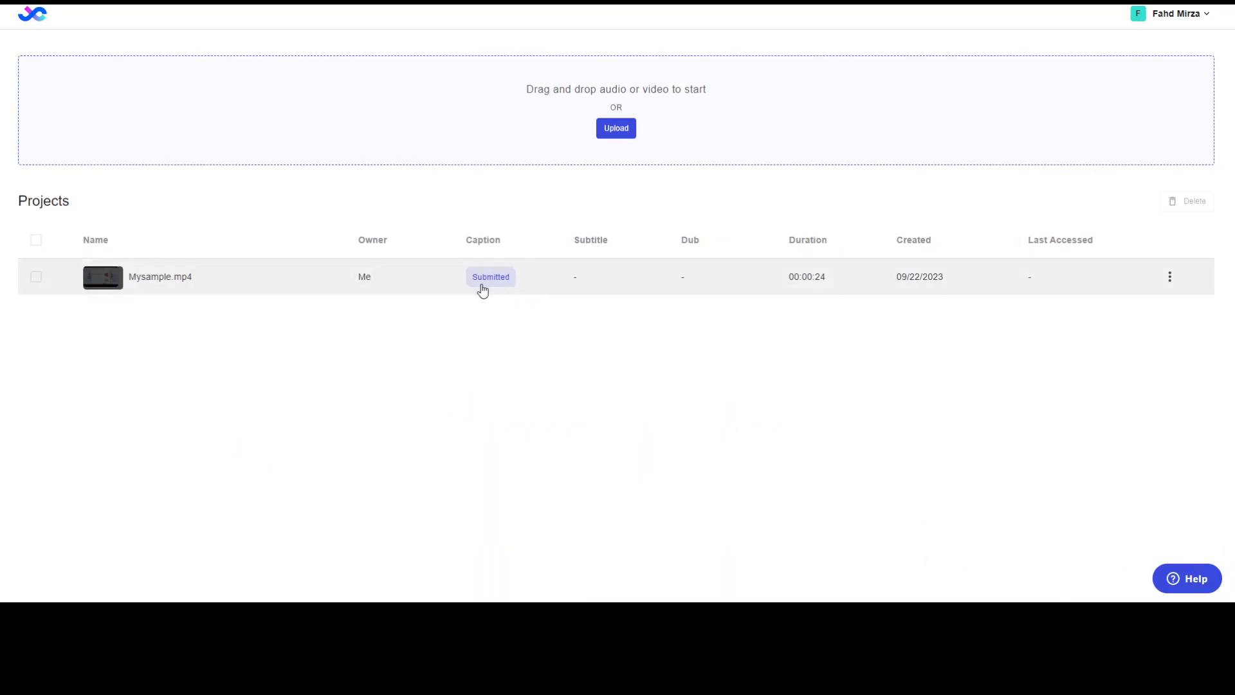
left_click(1169, 278)
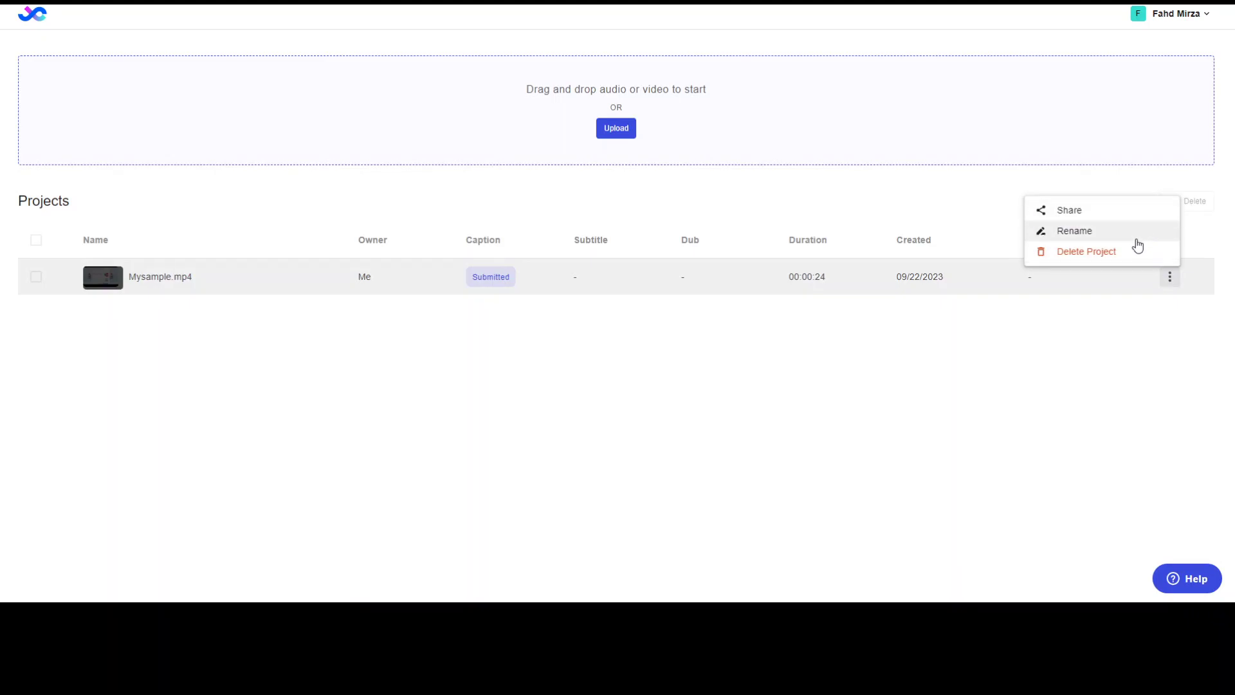
left_click(1007, 419)
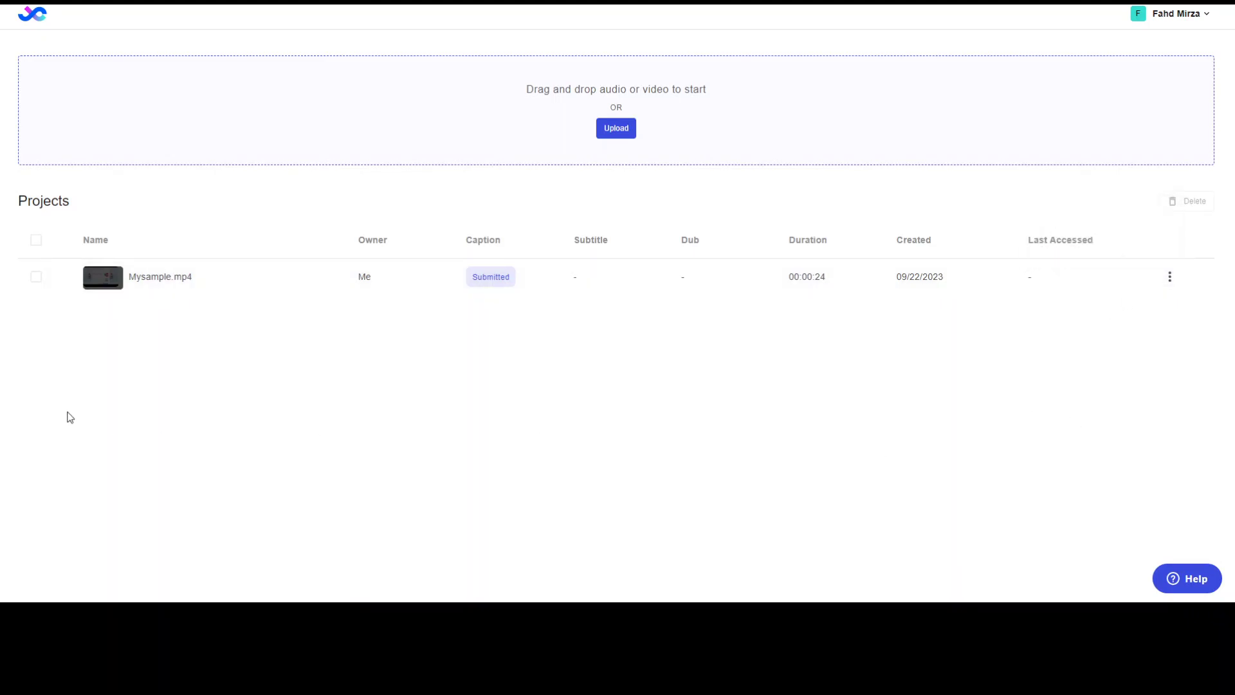
left_click(36, 277)
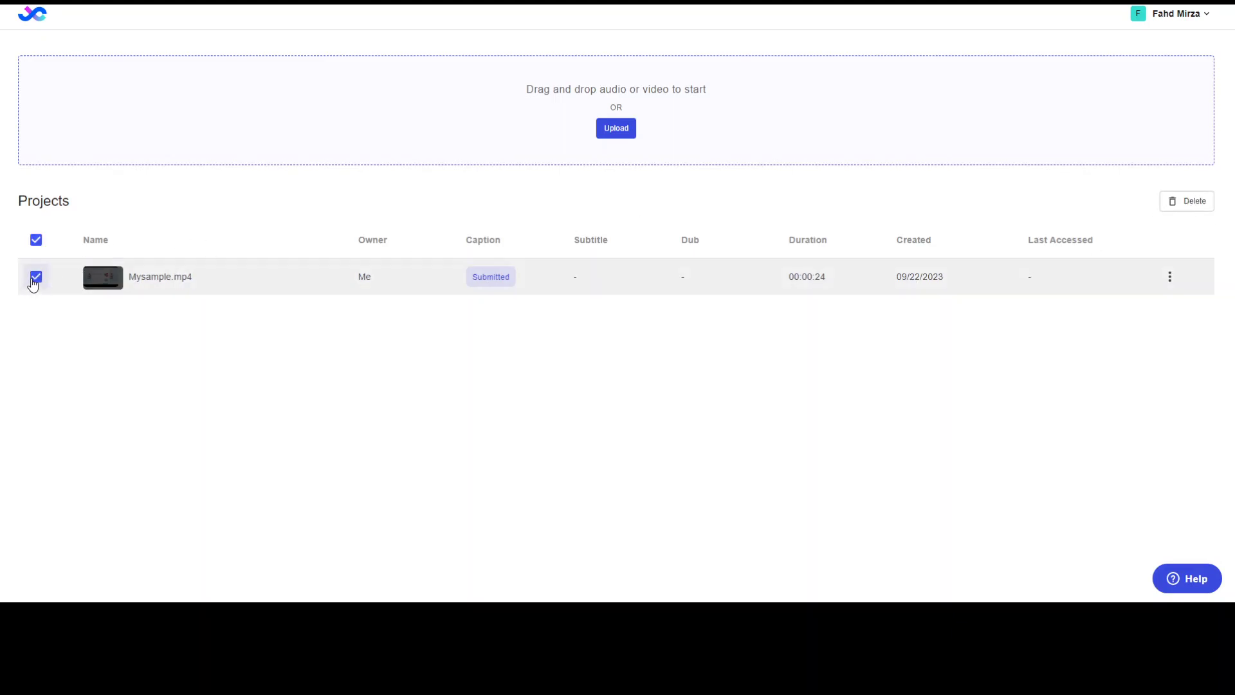
left_click(35, 278)
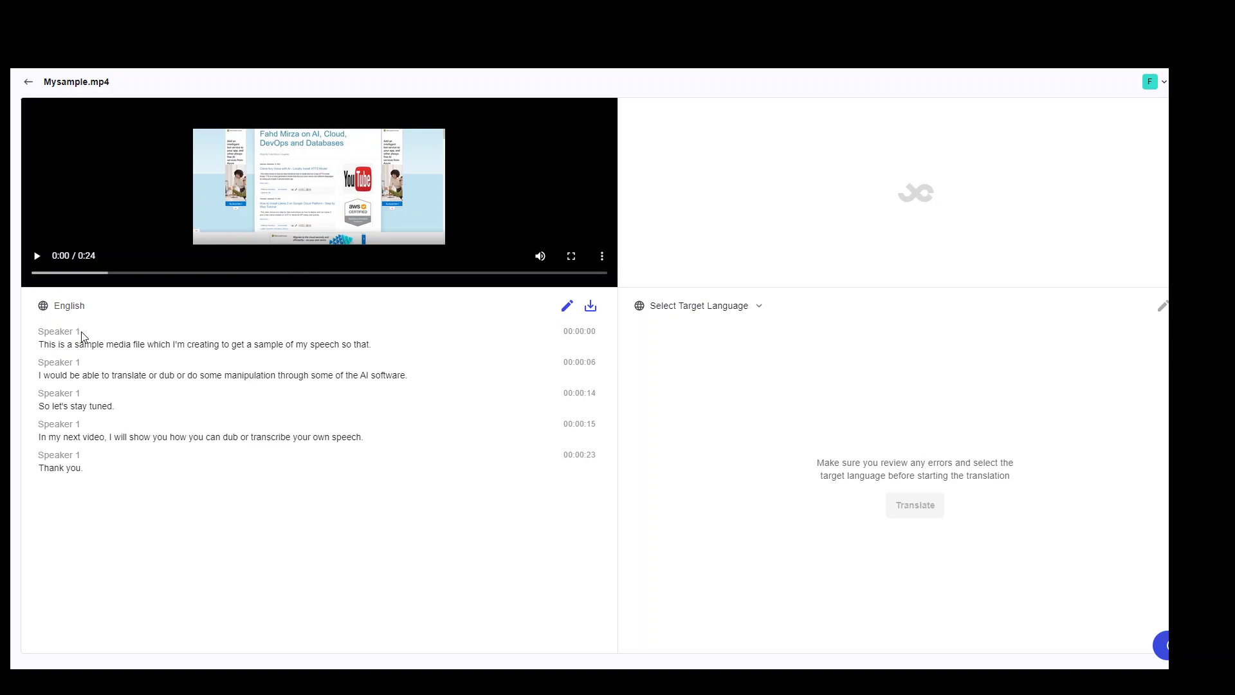
Step: Play the original English Mysample.mp4 video alongside its five-line transcript
left_click(37, 258)
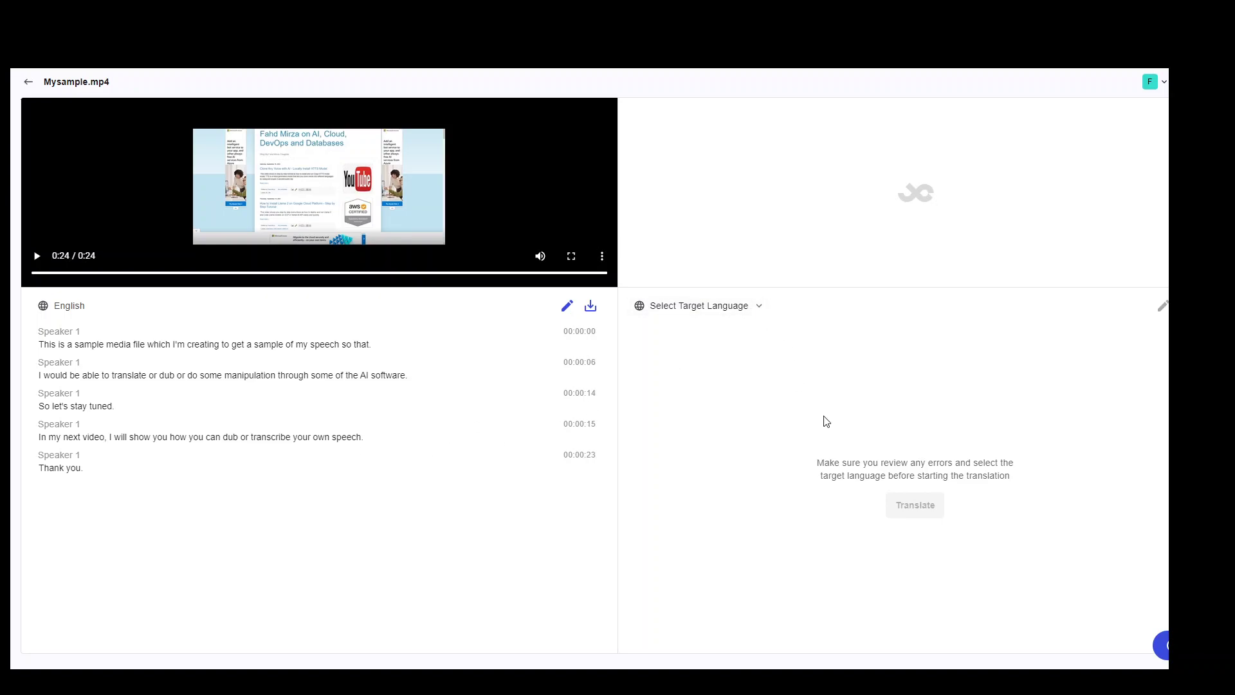
Step: Translate the transcript into Spanish and select the first Spanish line for copying
left_click(760, 308)
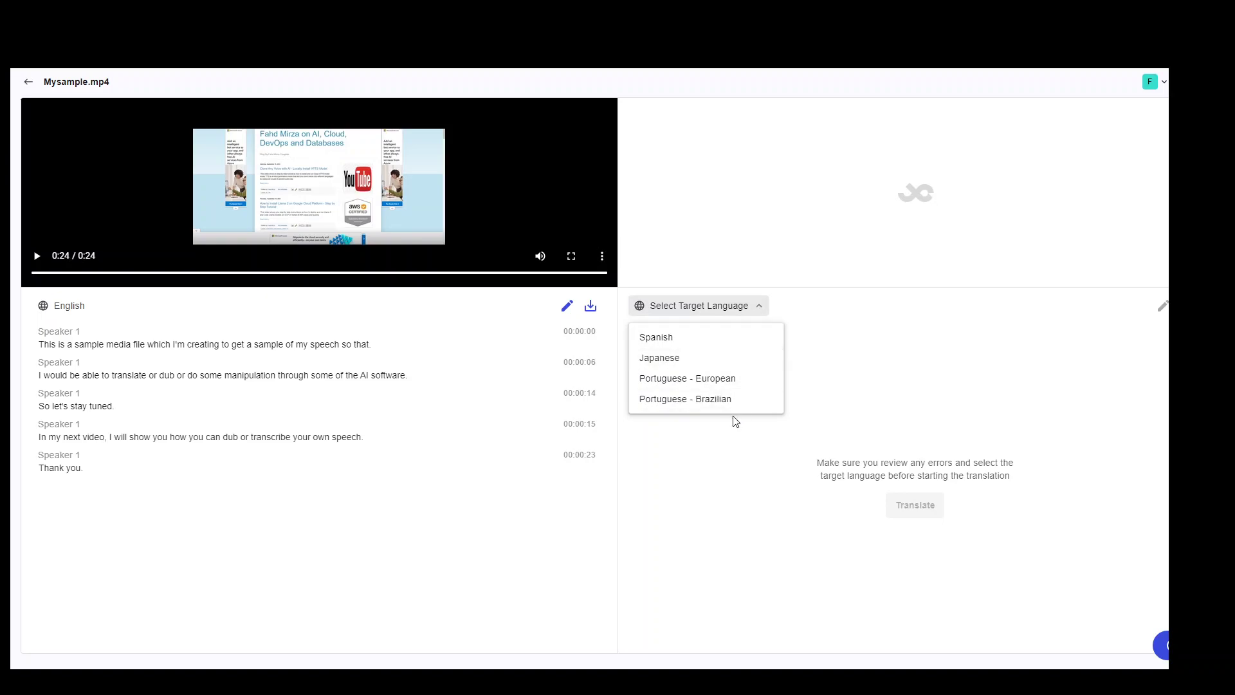
left_click(693, 337)
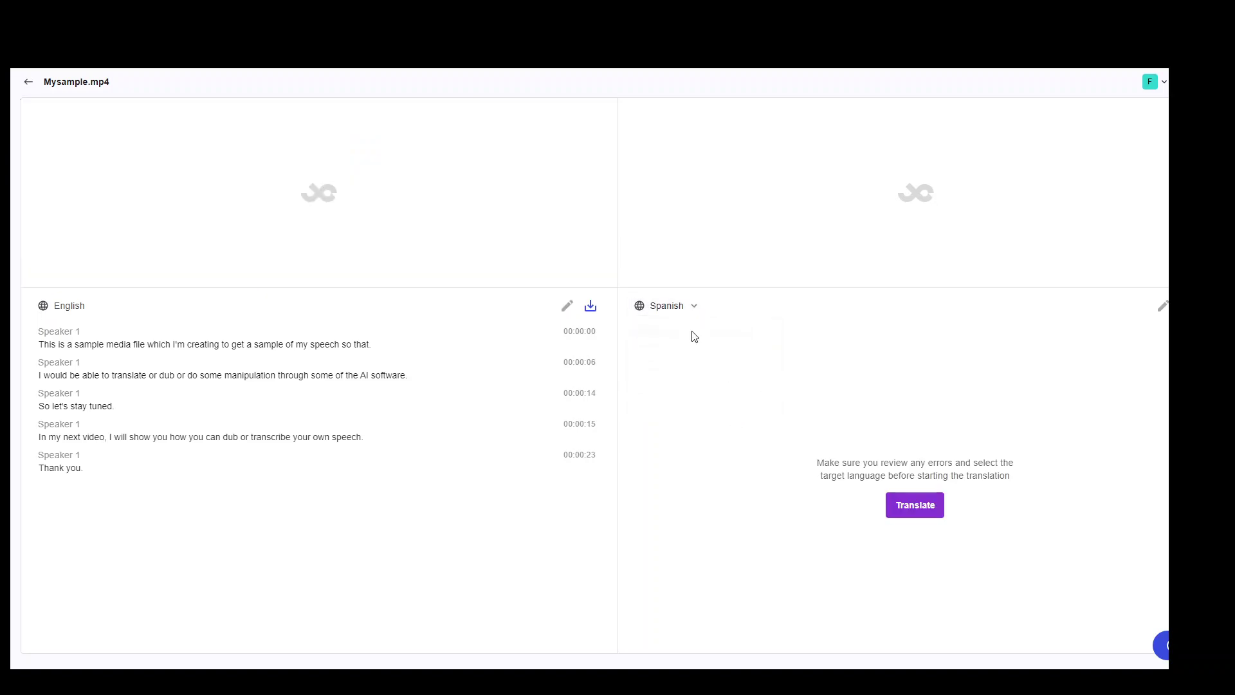
left_click(927, 514)
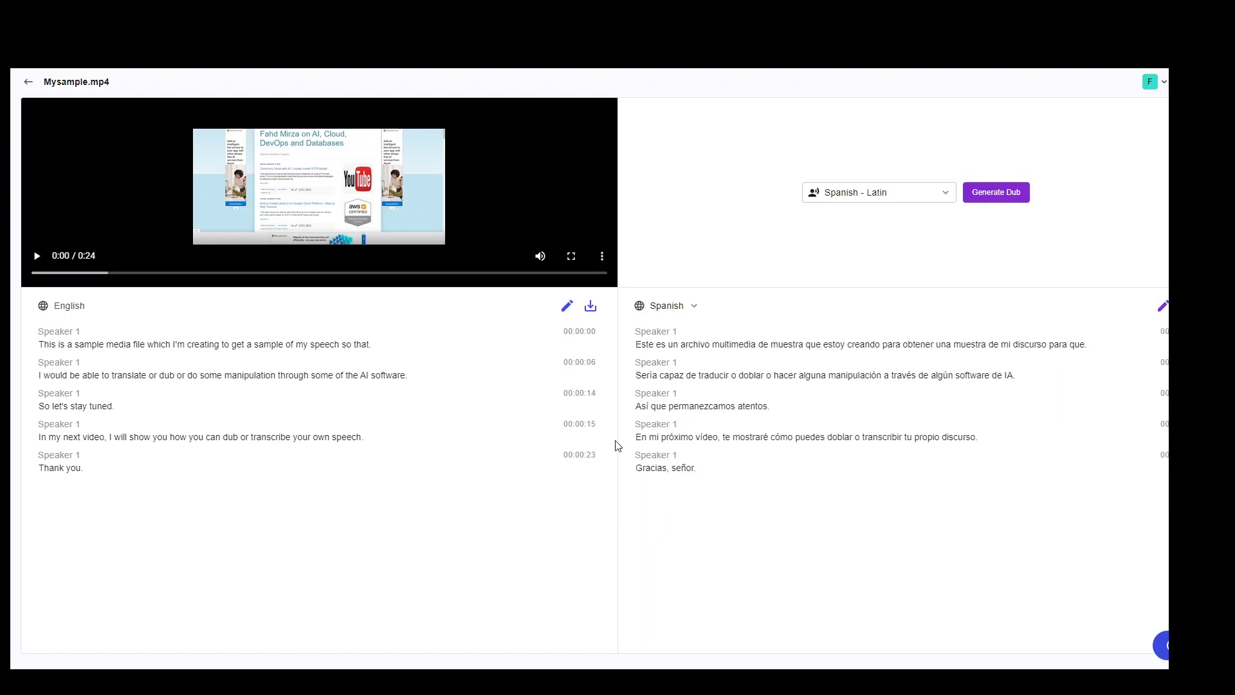
left_click_drag(635, 344, 1089, 346)
key("ctrl+c")
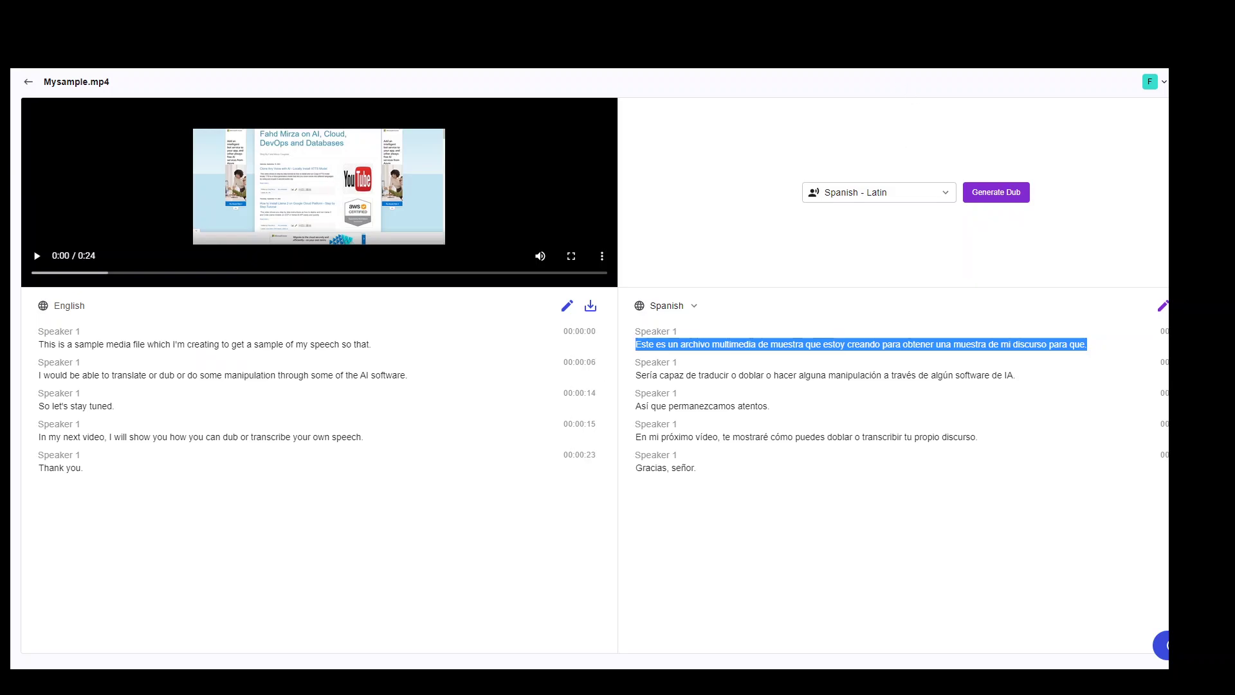
Step: Paste the first Spanish line into Google's translator, check its English meaning, and return to SpeechLab
key("ctrl+Tab")
left_click(239, 265)
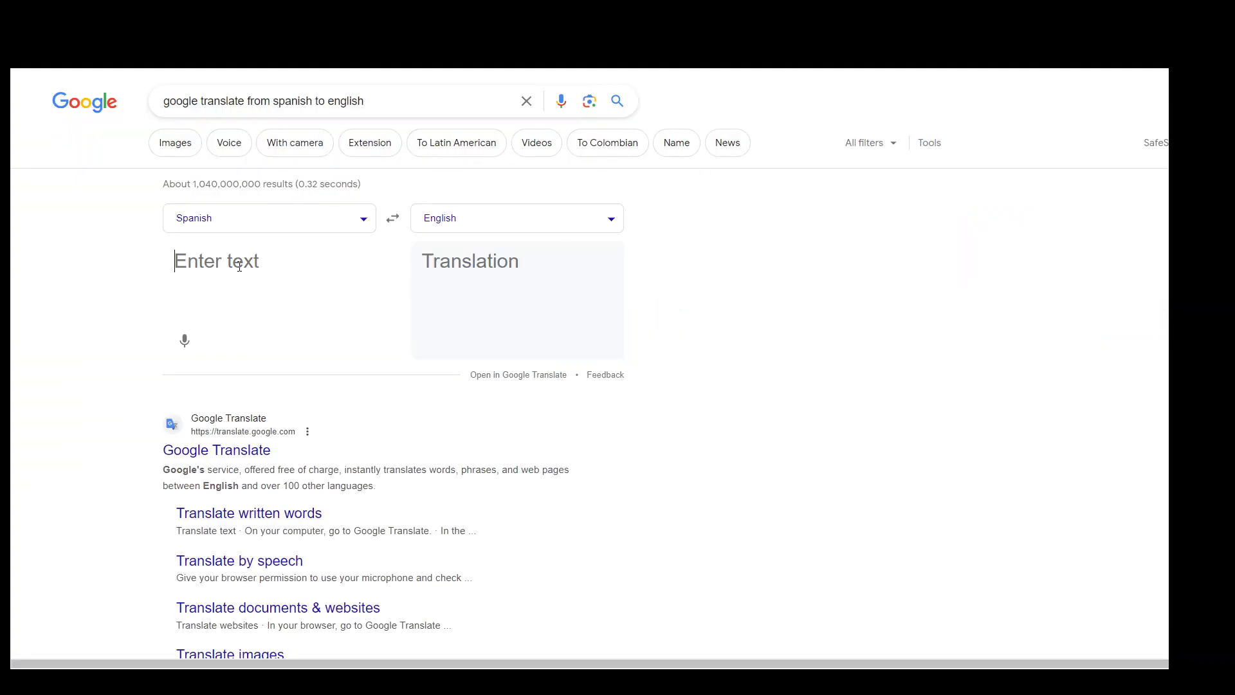
key("ctrl+v")
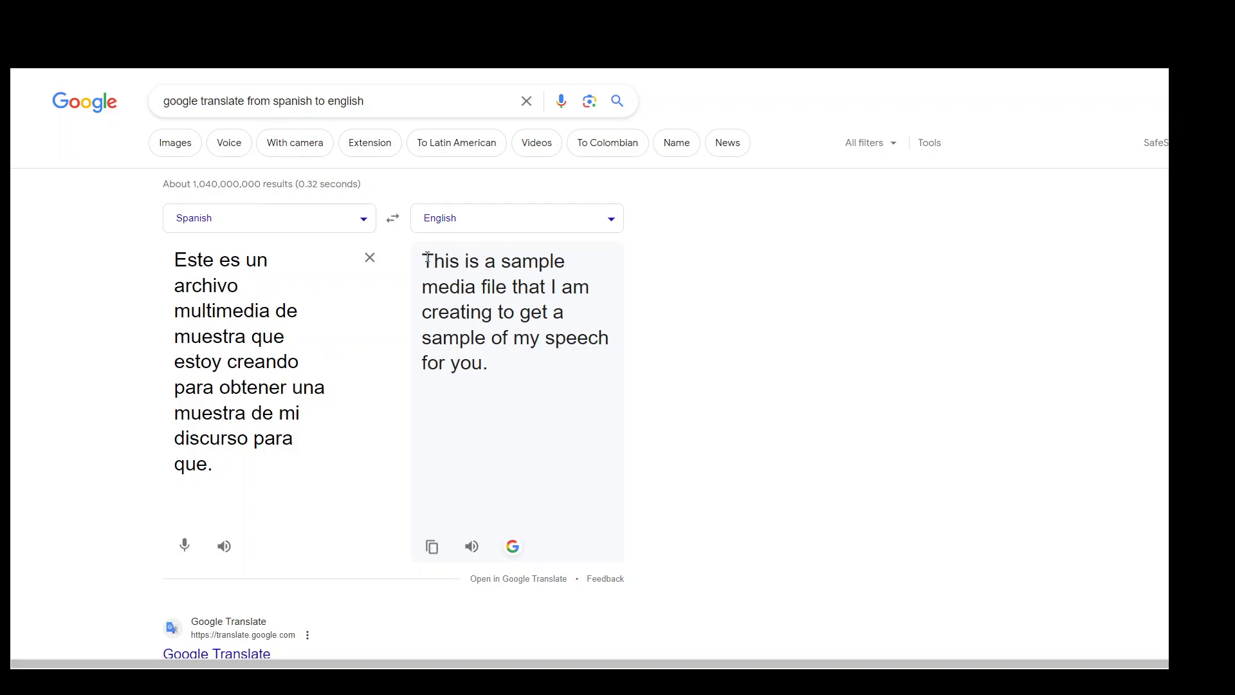
left_click_drag(424, 257, 528, 374)
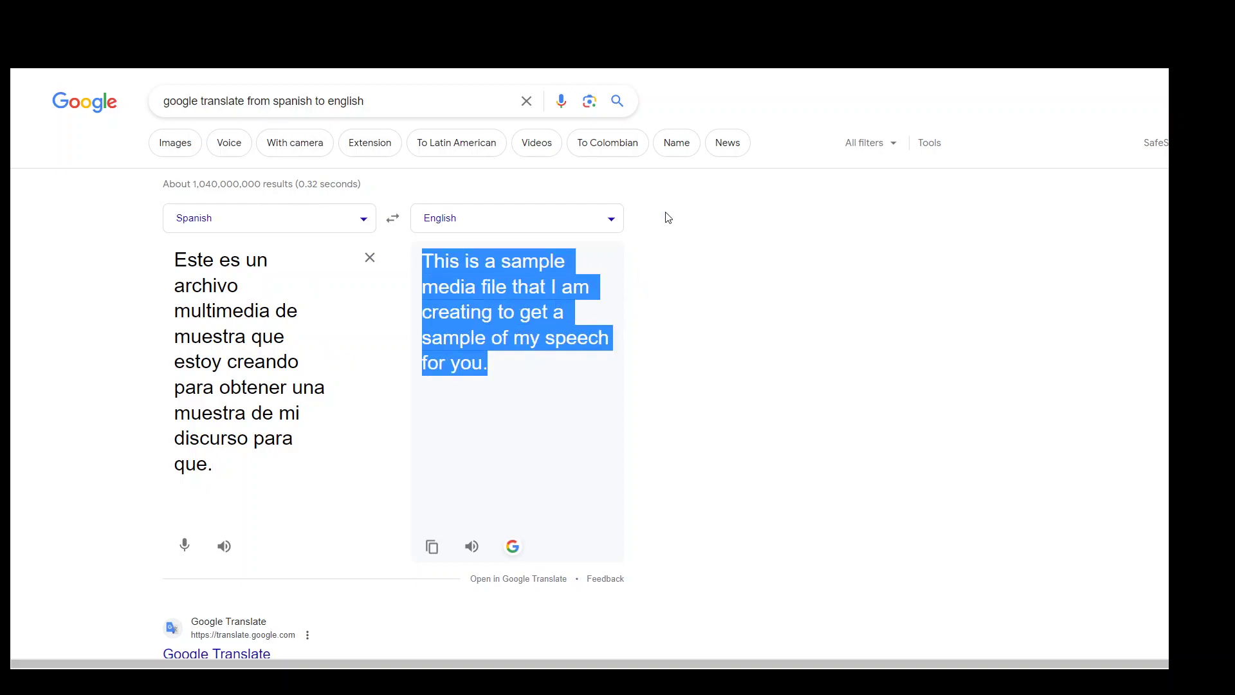
key("ctrl+Tab")
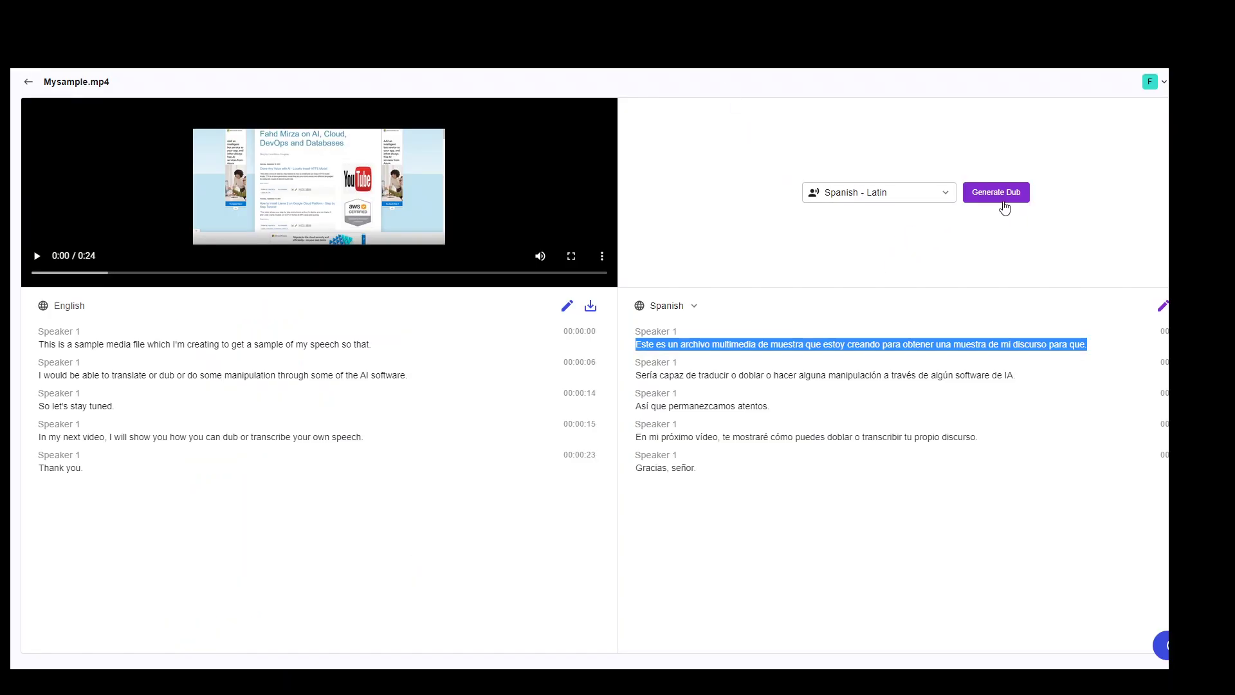
Step: Generate the Spanish - Latin dub, accepting the one-minute credit charge
left_click(947, 194)
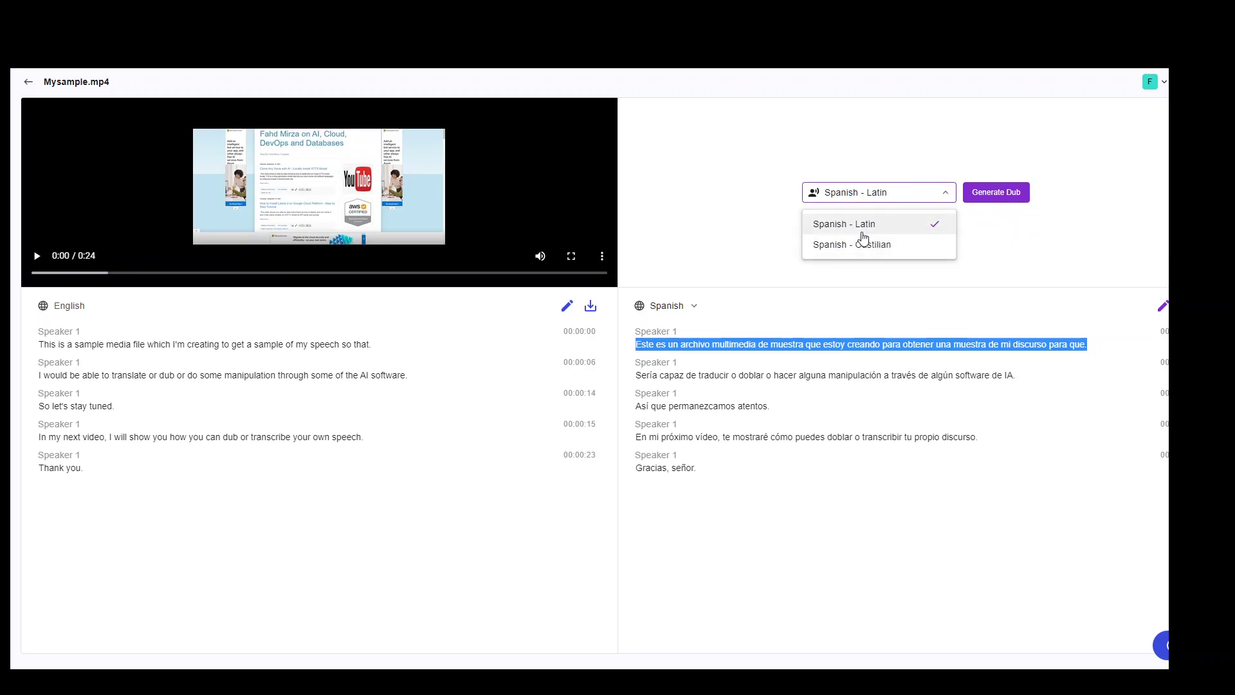
left_click(1028, 242)
left_click(999, 200)
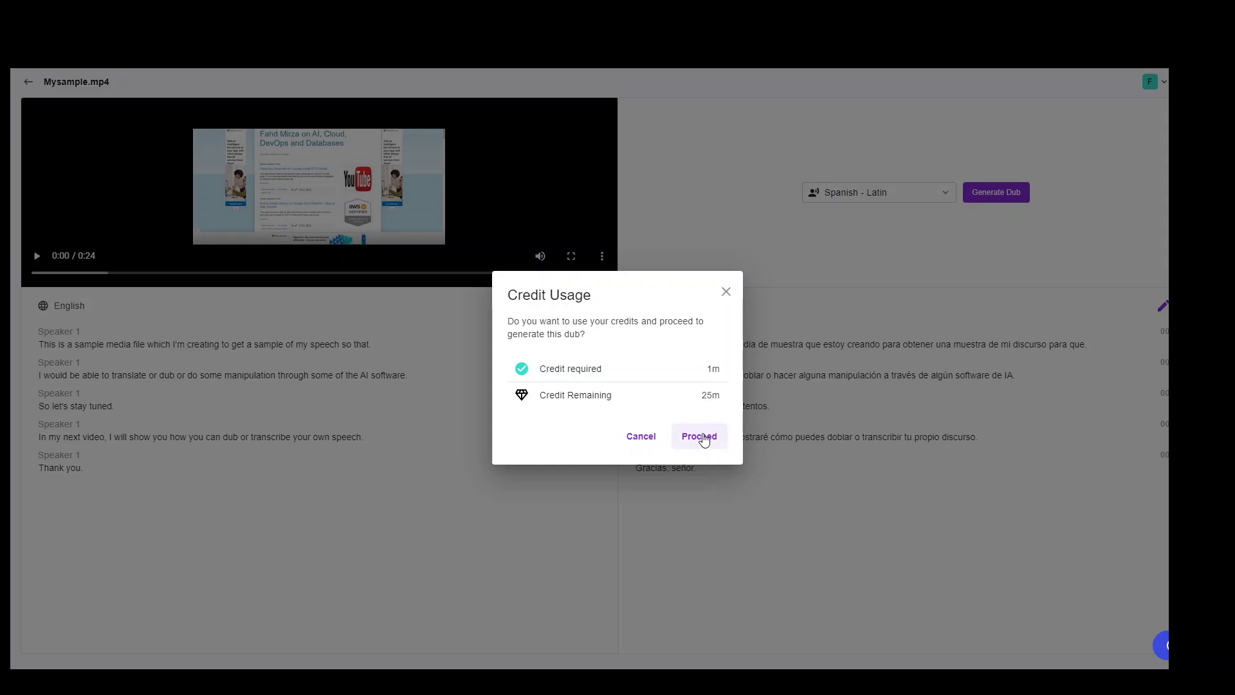
left_click(704, 438)
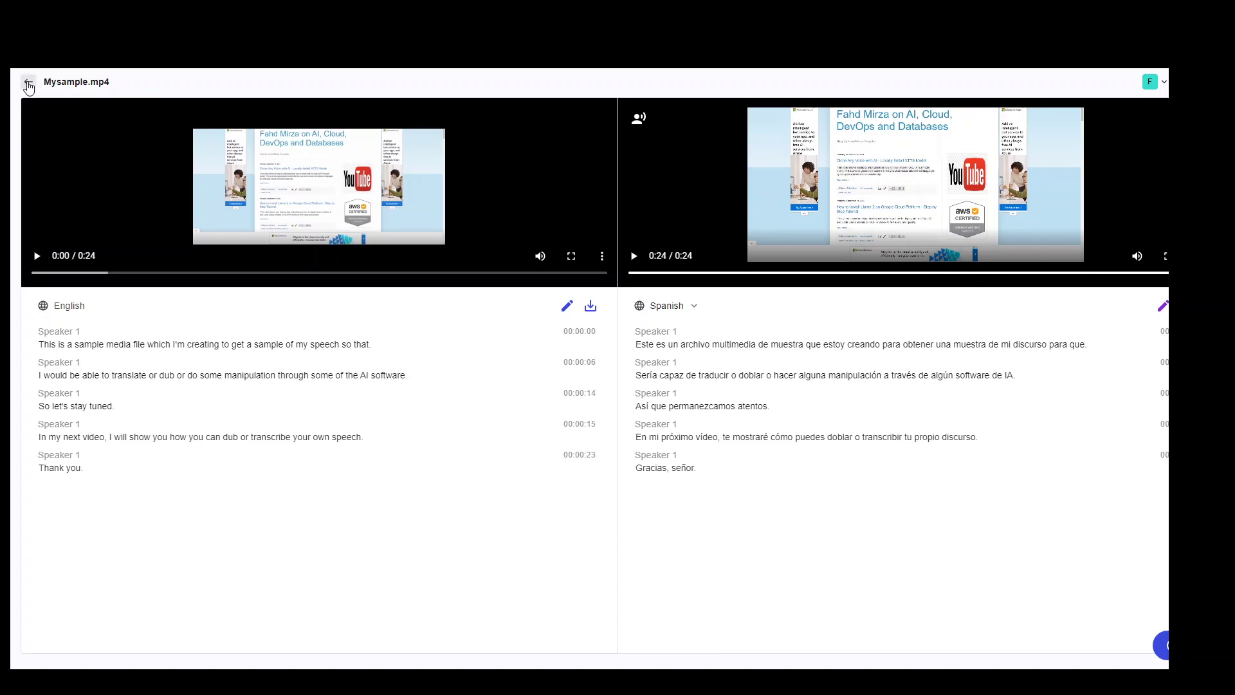
Step: From the projects dashboard, re-upload Mysample.mp4 with English as the source language
left_click(28, 84)
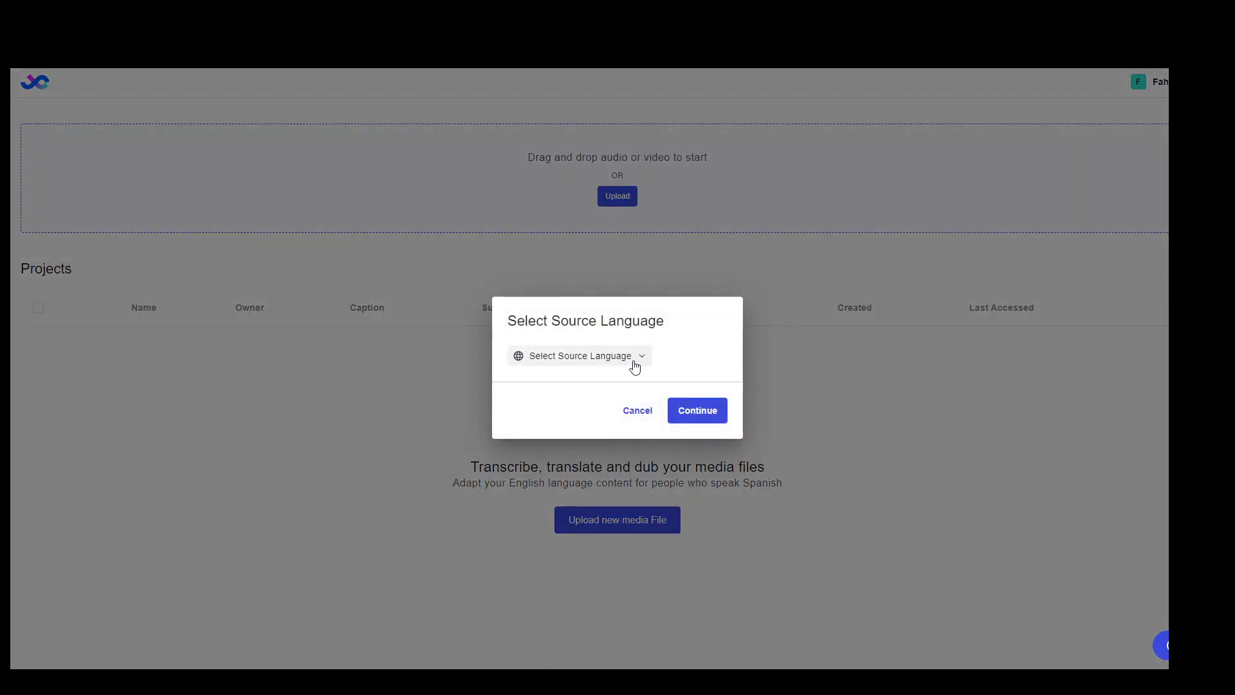
left_click(639, 361)
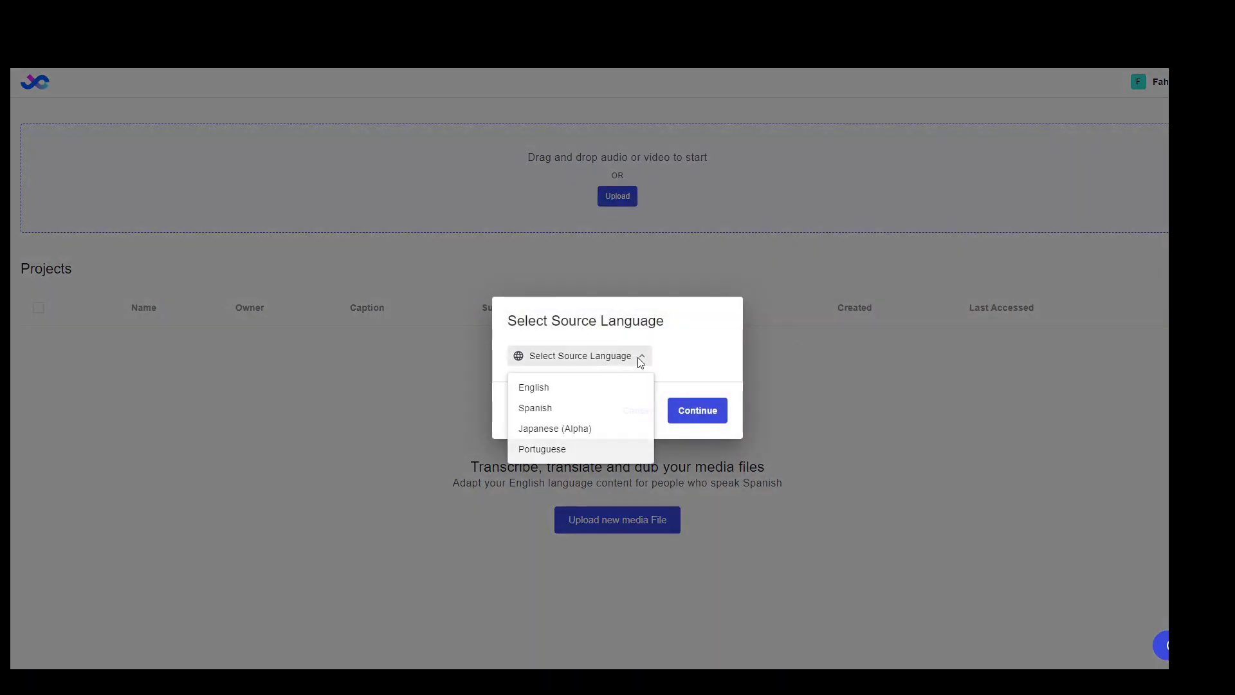
left_click(562, 388)
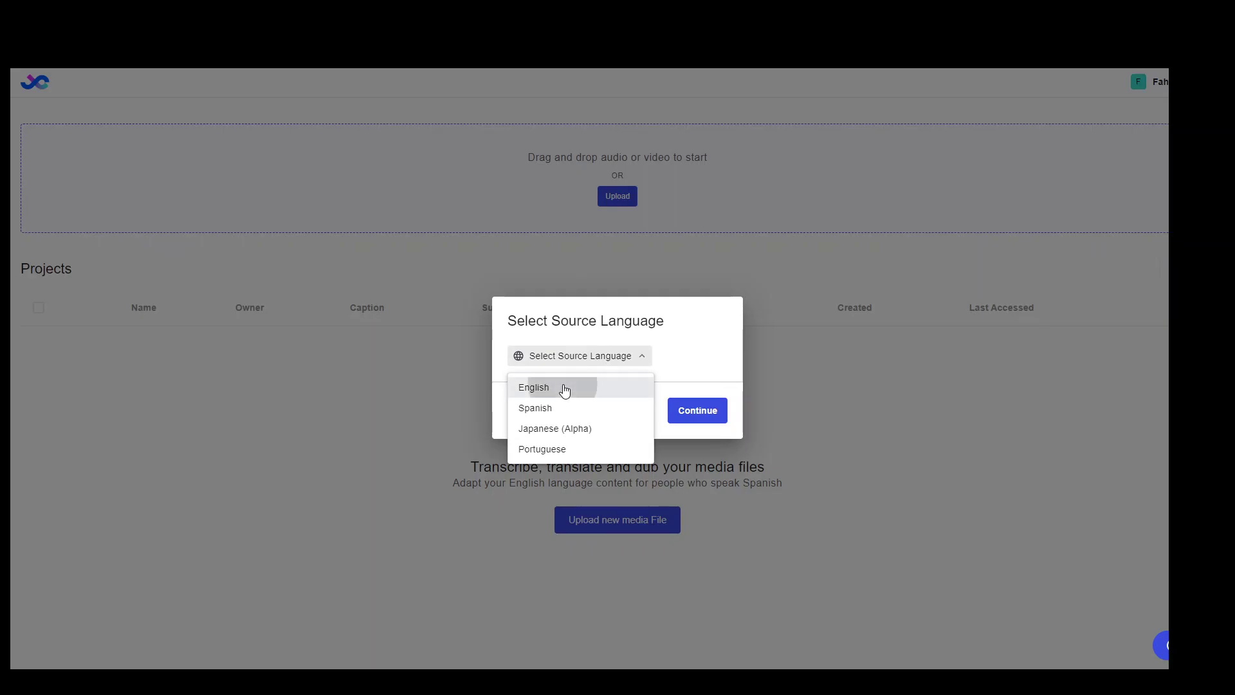
left_click(708, 413)
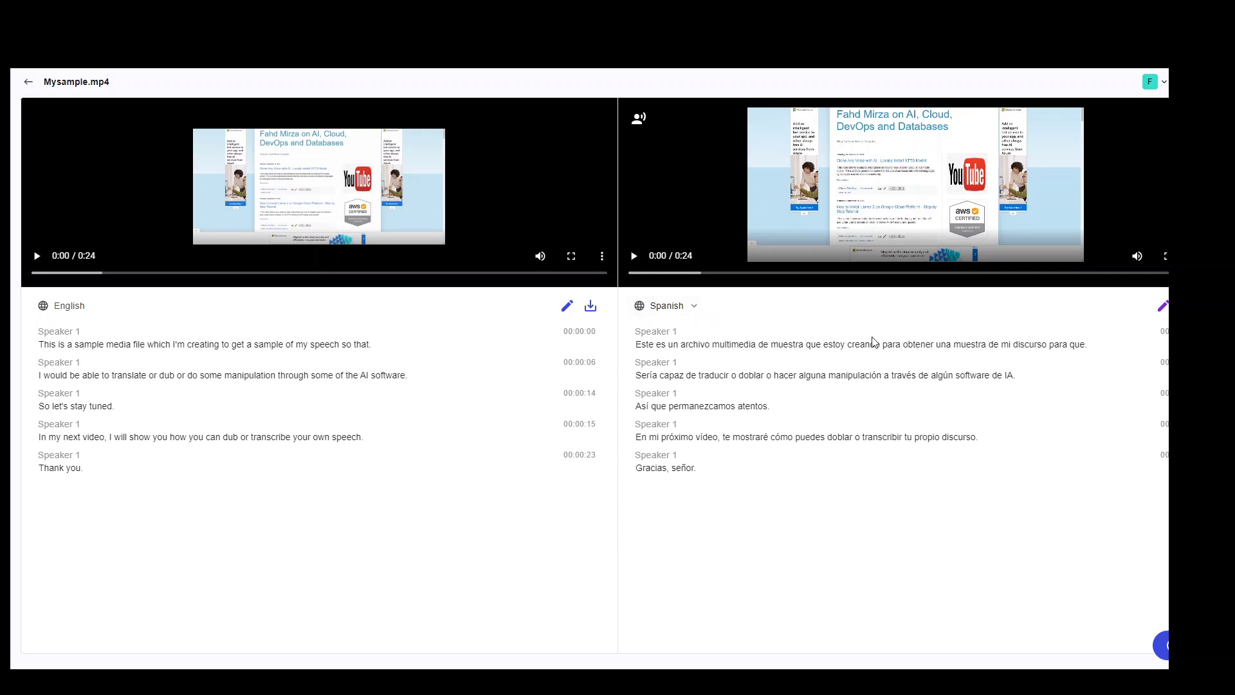
Step: Translate the transcript into Japanese and select the first Japanese line
left_click(698, 310)
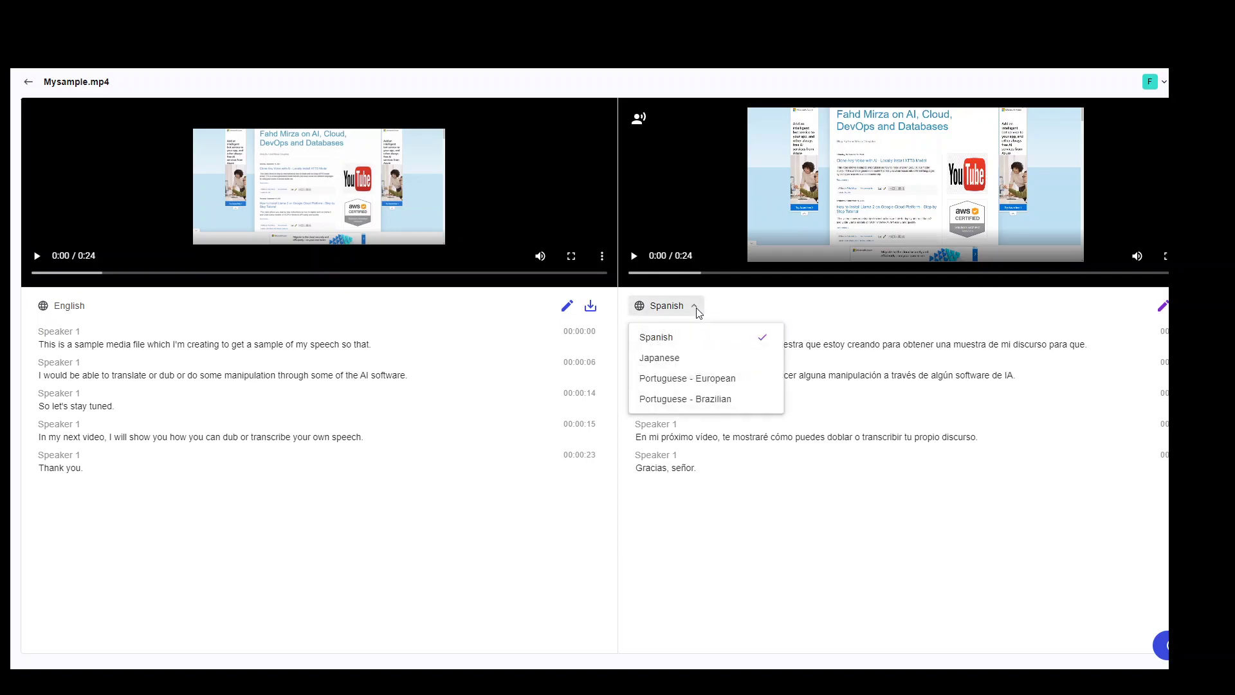
left_click(671, 360)
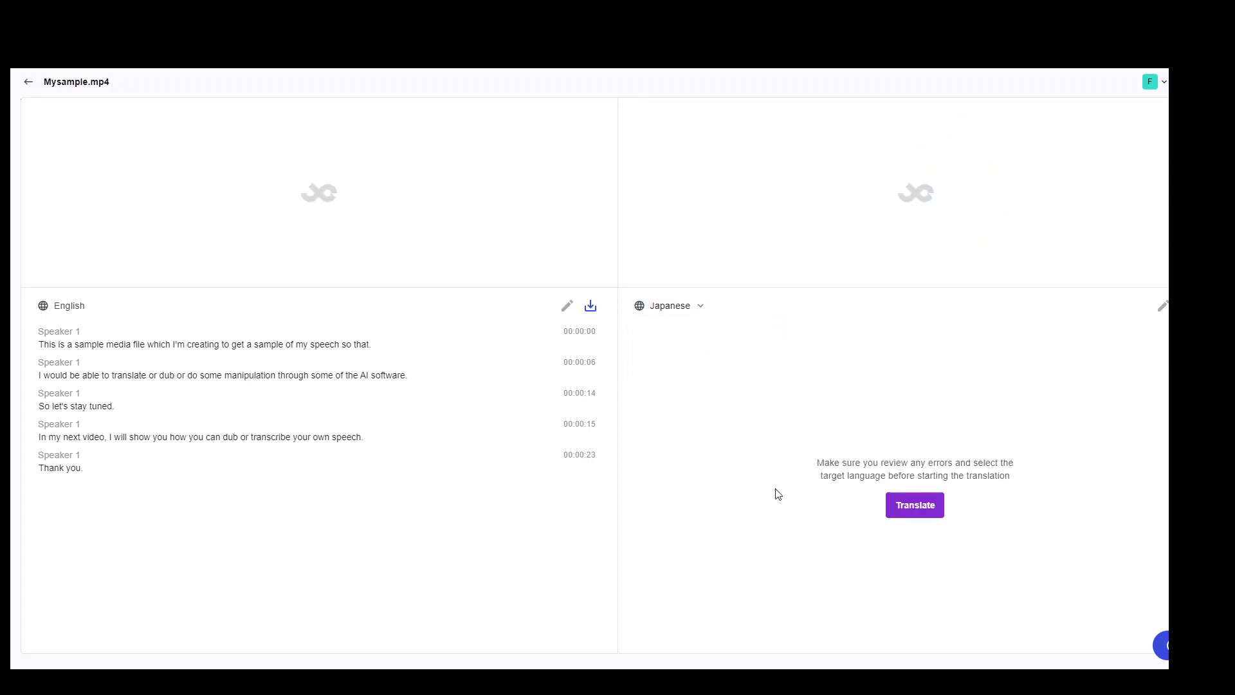
left_click(911, 506)
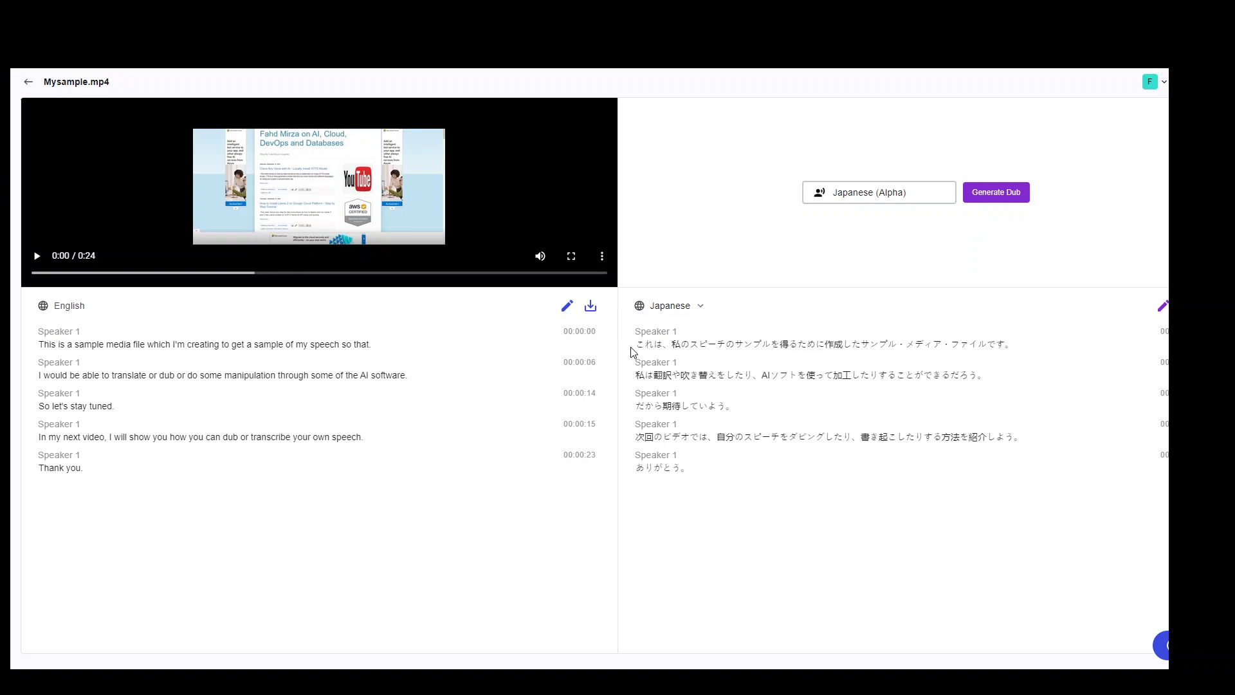
left_click_drag(639, 348, 1019, 350)
key("ctrl+c")
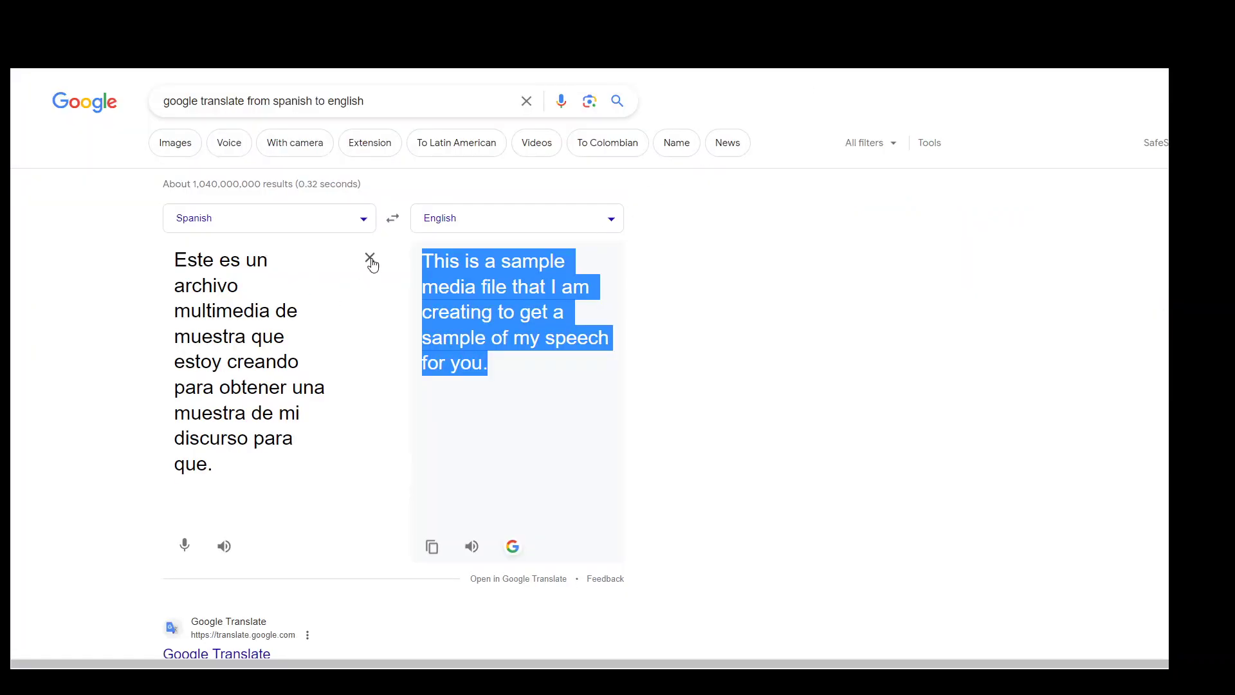
Step: Paste the first Japanese line into Google Translate with Japanese as source to check its English meaning
left_click(371, 258)
key("ctrl+v")
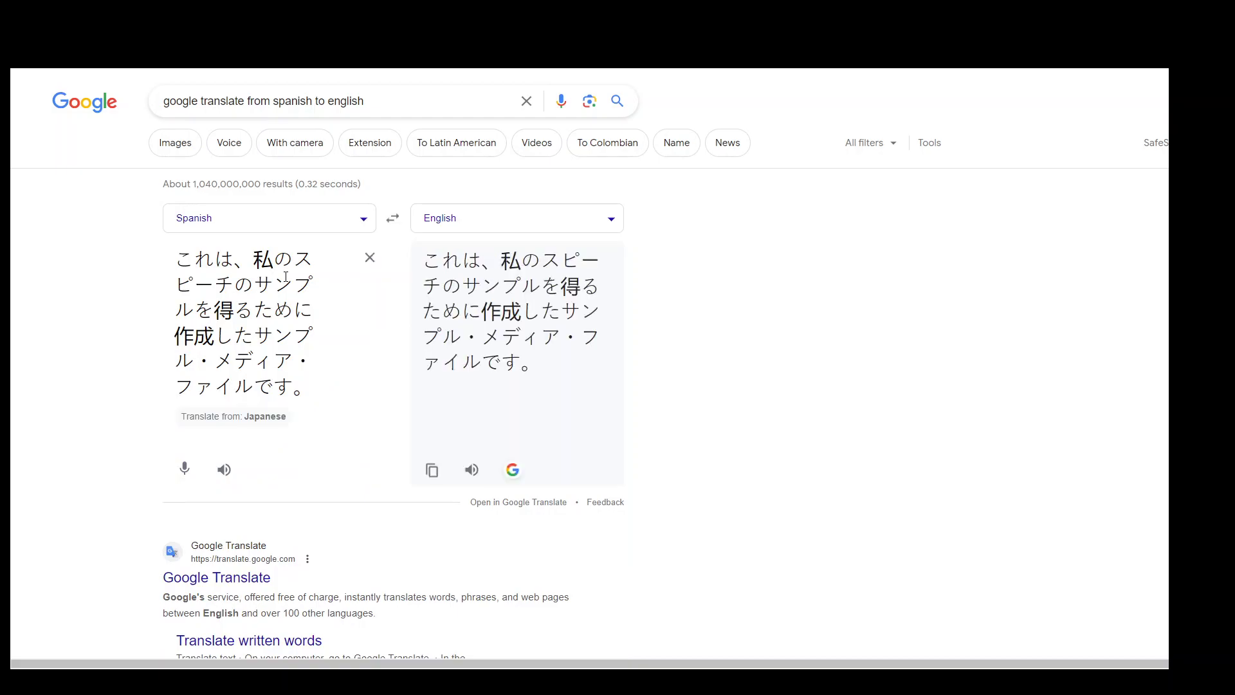
left_click(266, 219)
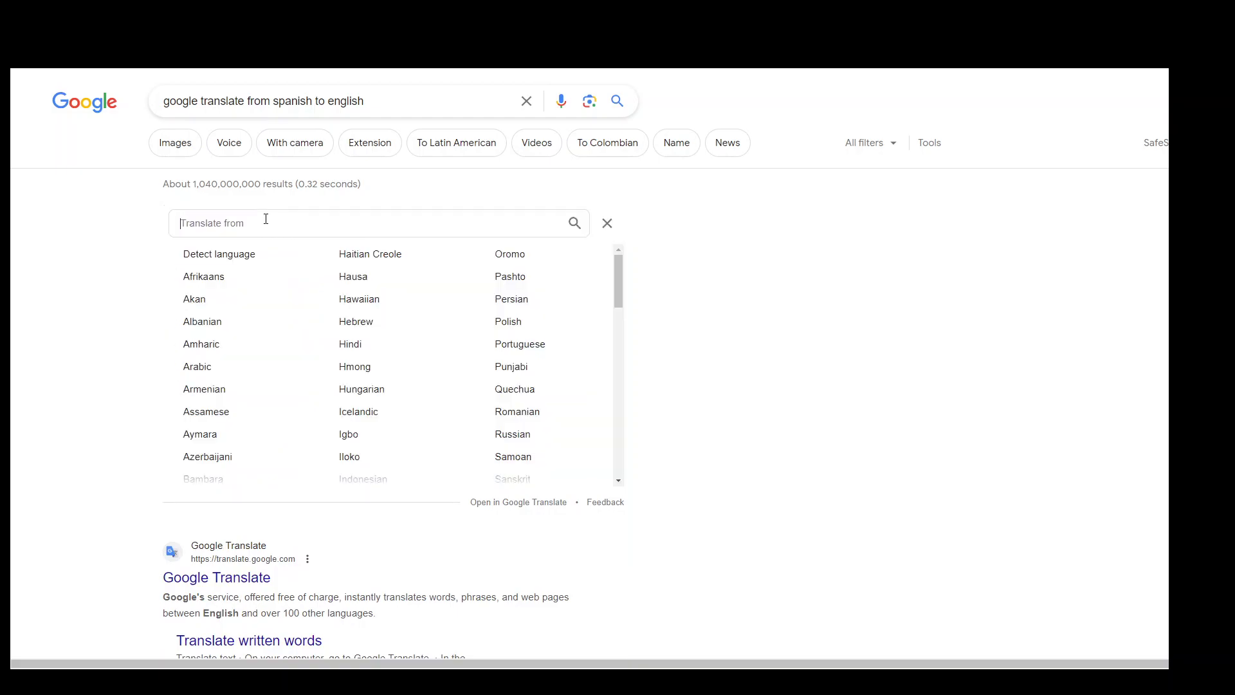
type("japanese")
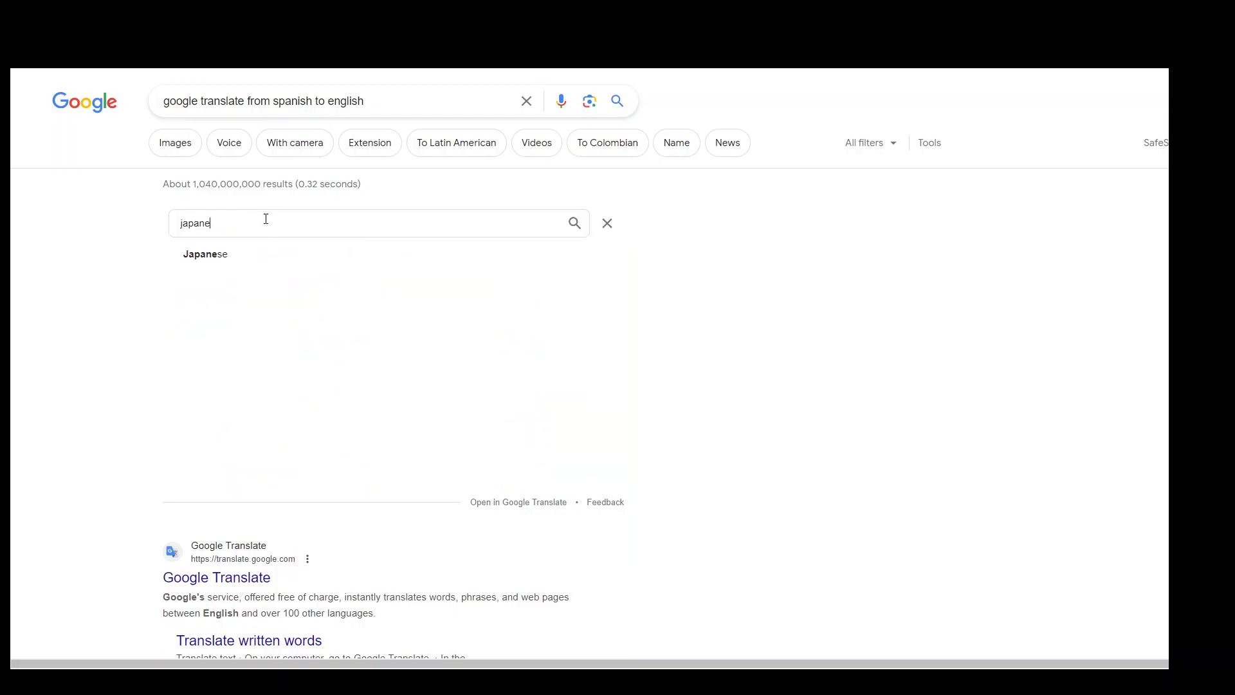
left_click(213, 269)
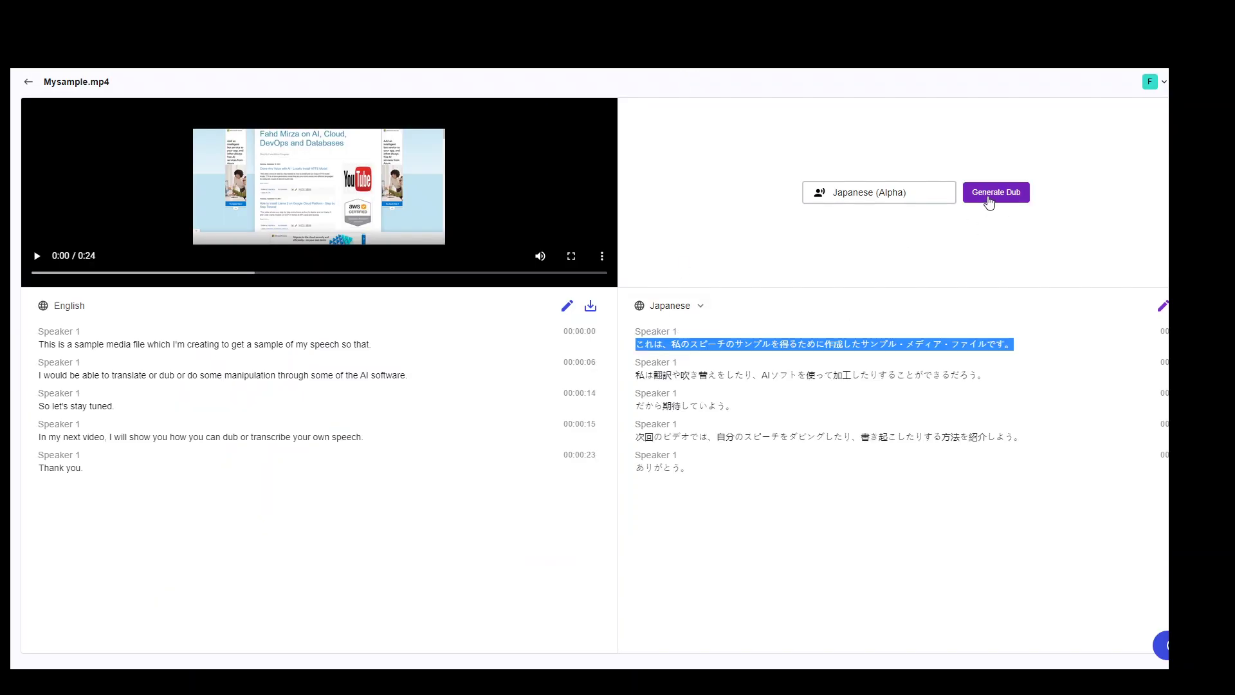
left_click(989, 200)
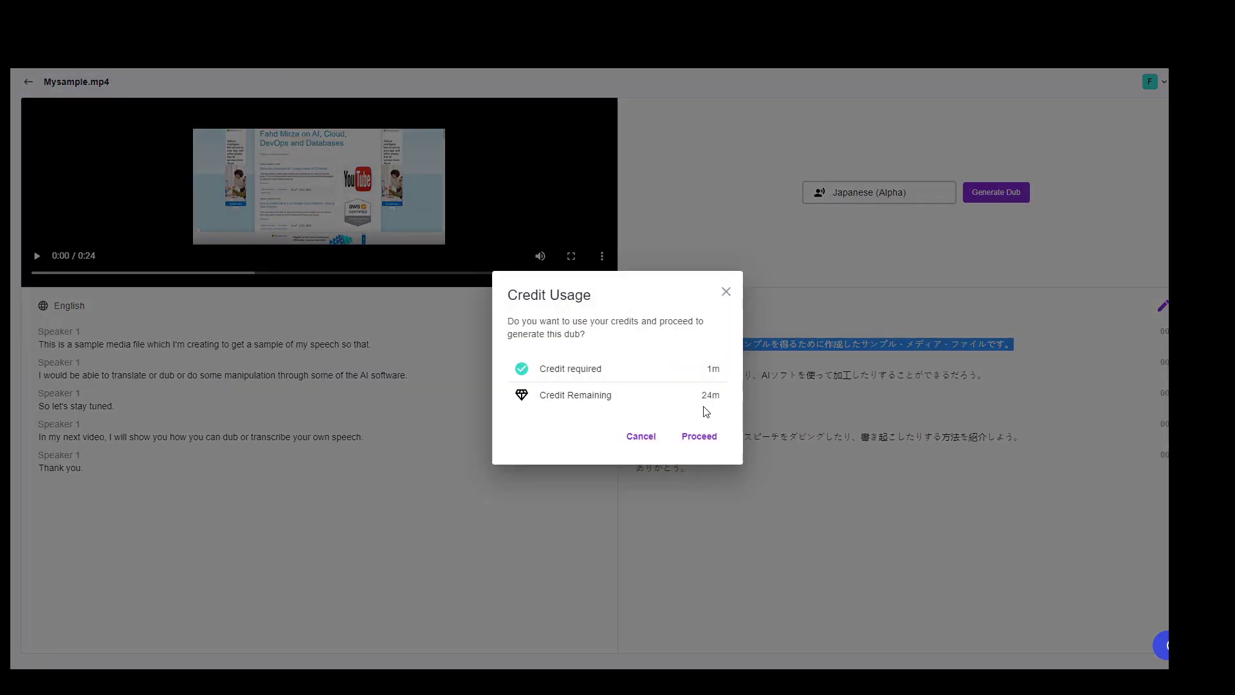
Step: Approve the one-minute credit charge to generate the Japanese (Alpha) dub
left_click(708, 436)
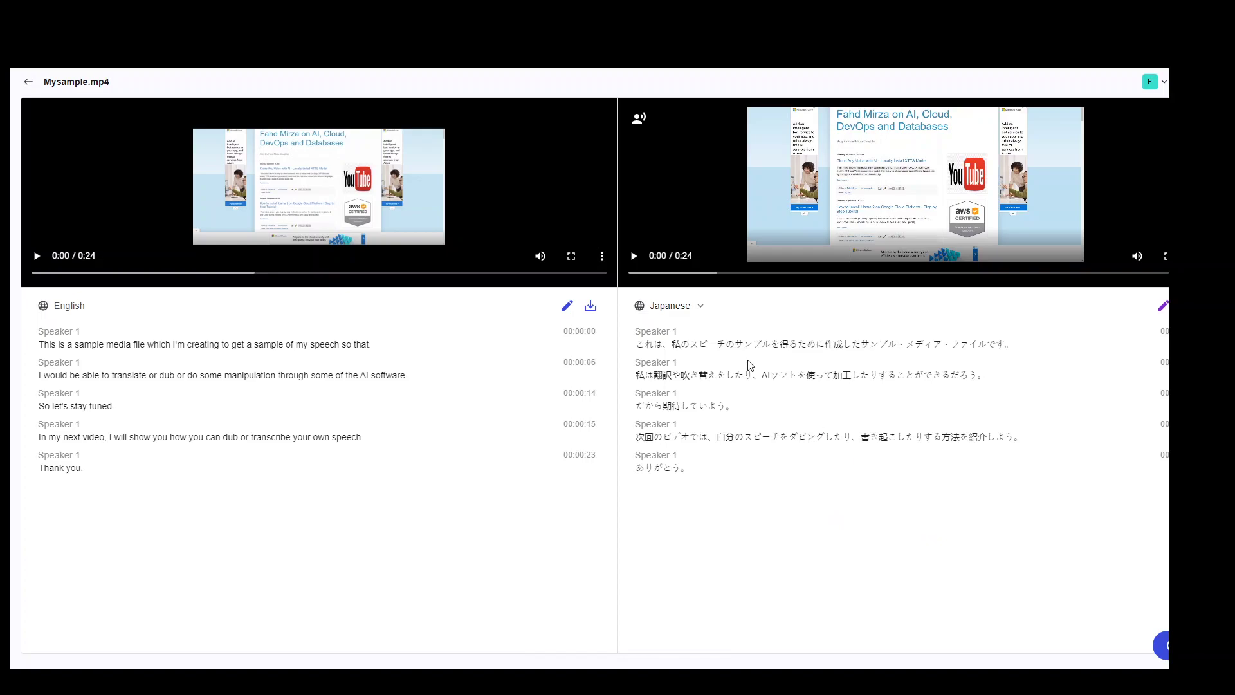
Step: Play the Japanese dubbed video in the right-hand player
left_click(634, 257)
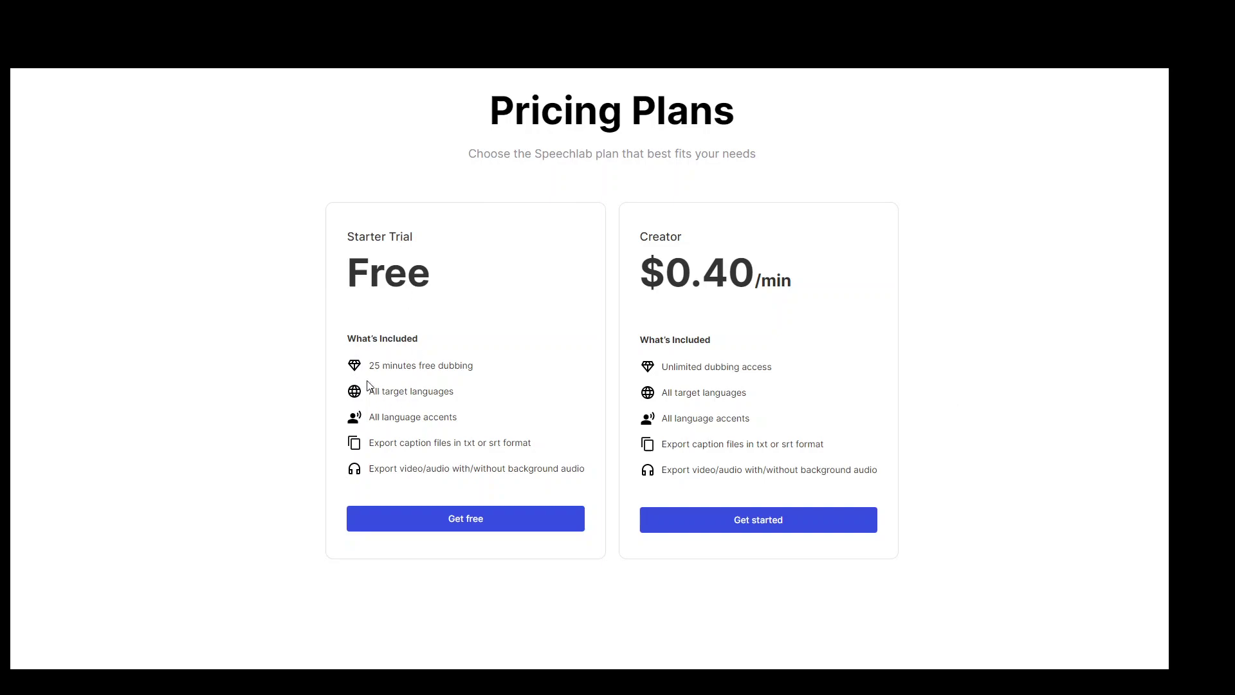
Step: Highlight the Starter Trial features: 25 free dubbing minutes, all target languages, all language accents
left_click_drag(368, 365, 486, 370)
left_click_drag(375, 393, 464, 394)
left_click(373, 419)
left_click_drag(372, 419, 471, 419)
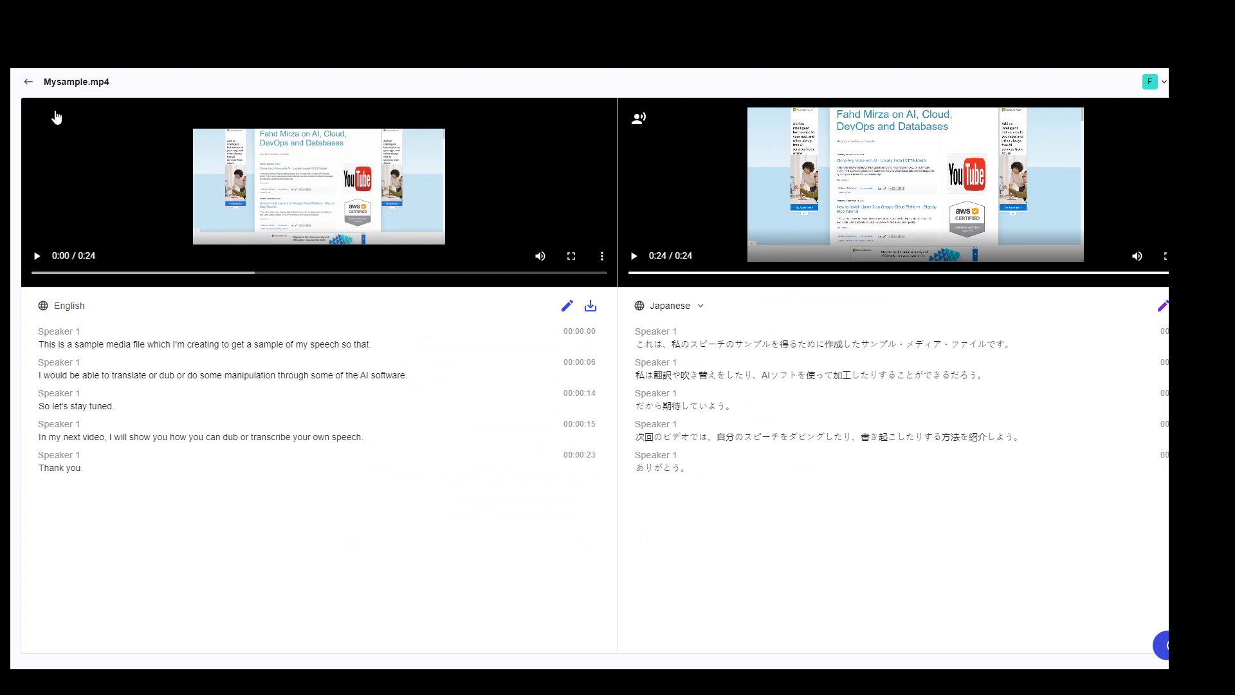
Step: Go back from the Mysample.mp4 editor to the projects list
left_click(28, 82)
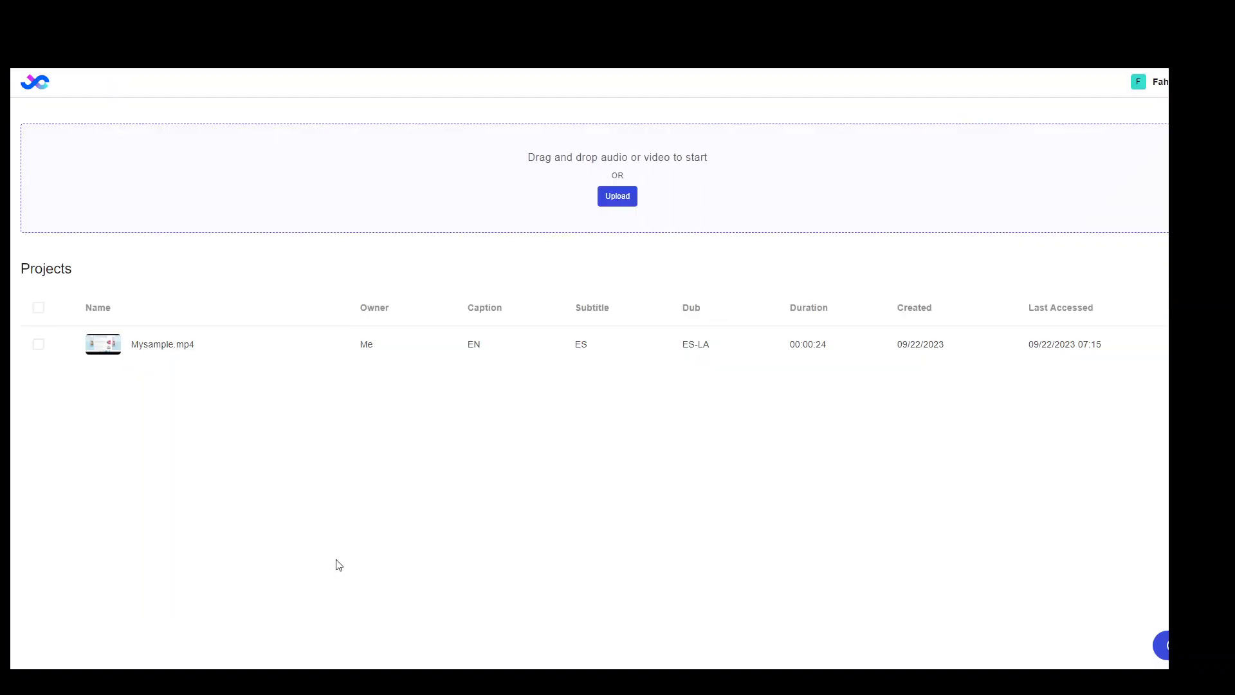